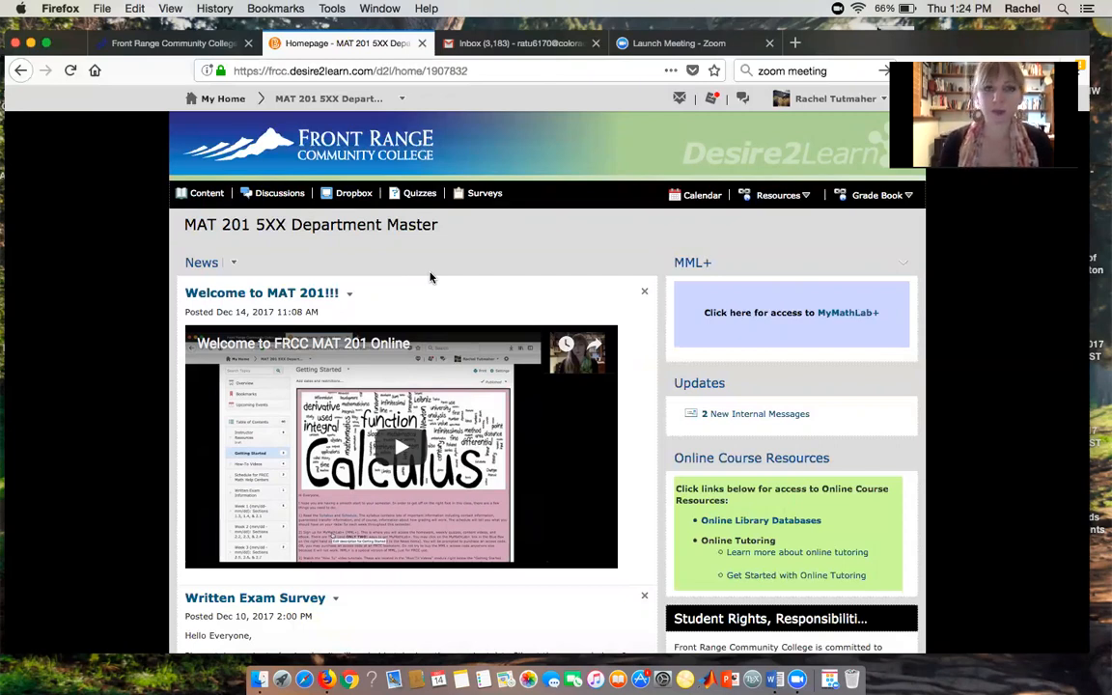
- Start a new thread in the Week 1 topic "Practice with Equation Editor - Discussion 4"
left_click(256, 196)
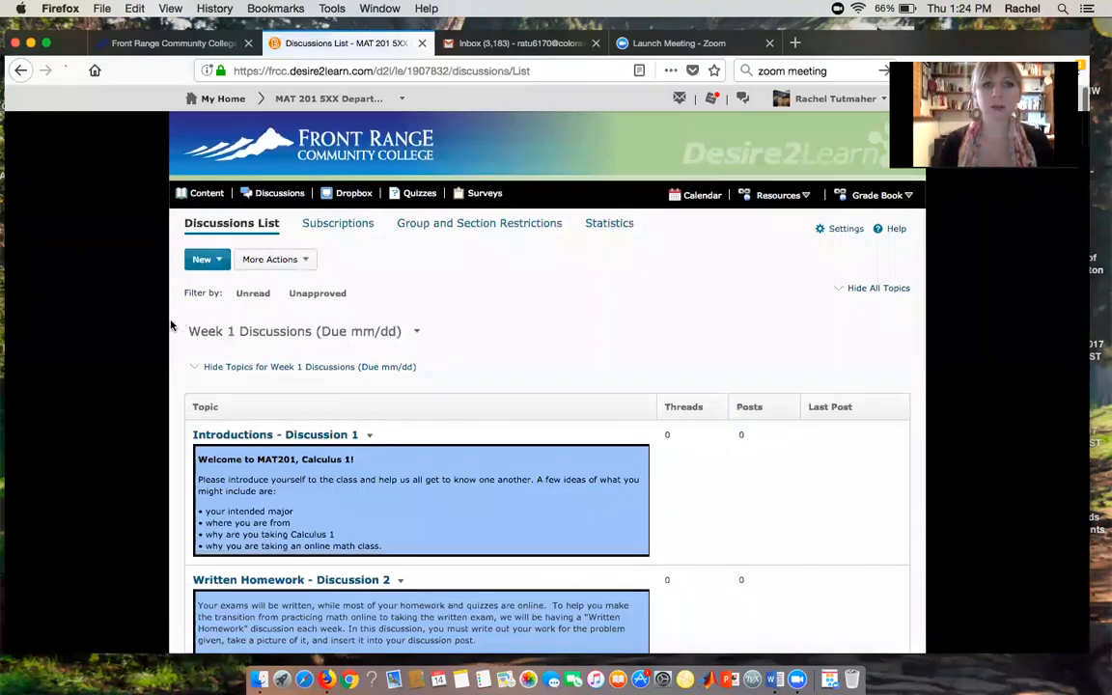
scroll(170, 325, "down", 10)
scroll(170, 326, "down", 2)
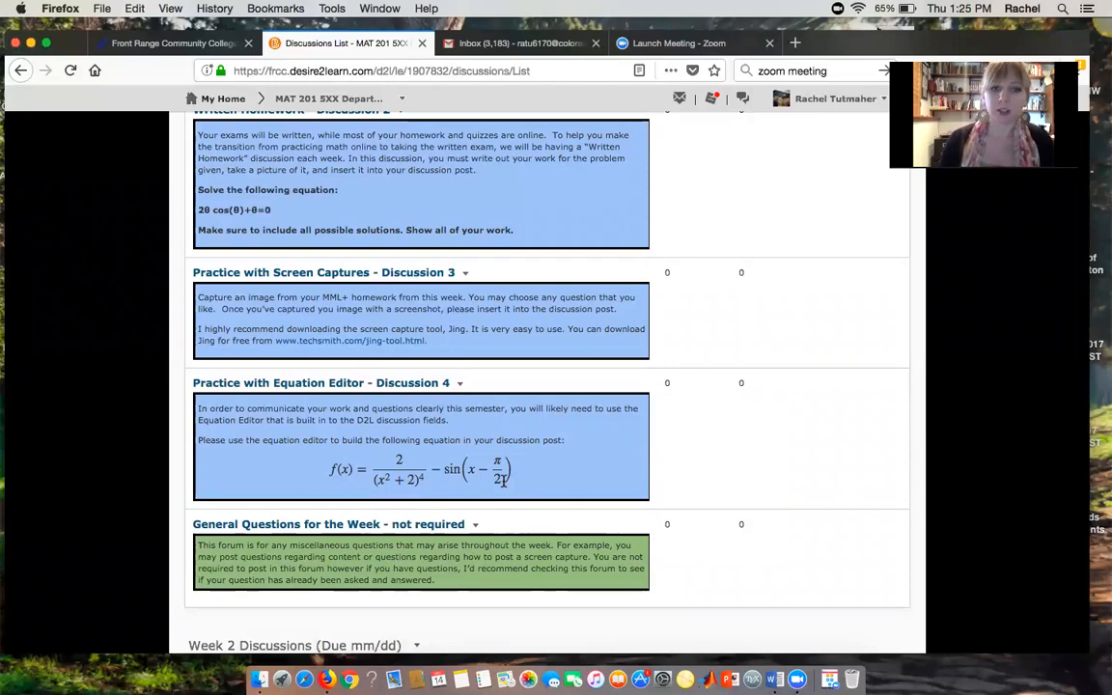
left_click(297, 384)
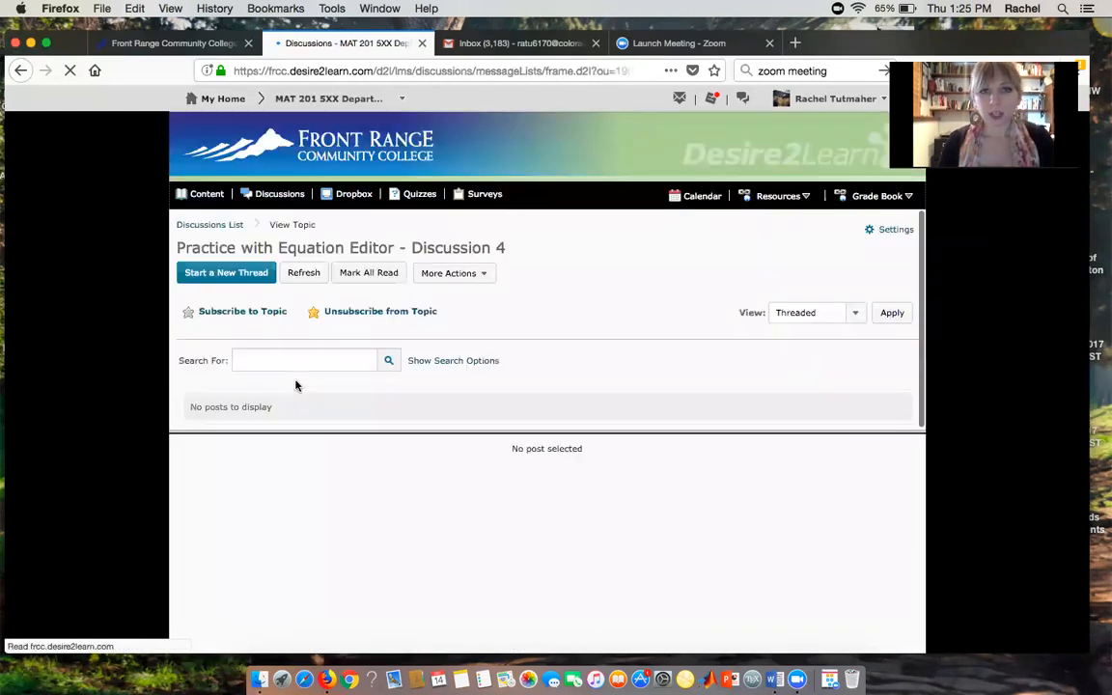
left_click(226, 272)
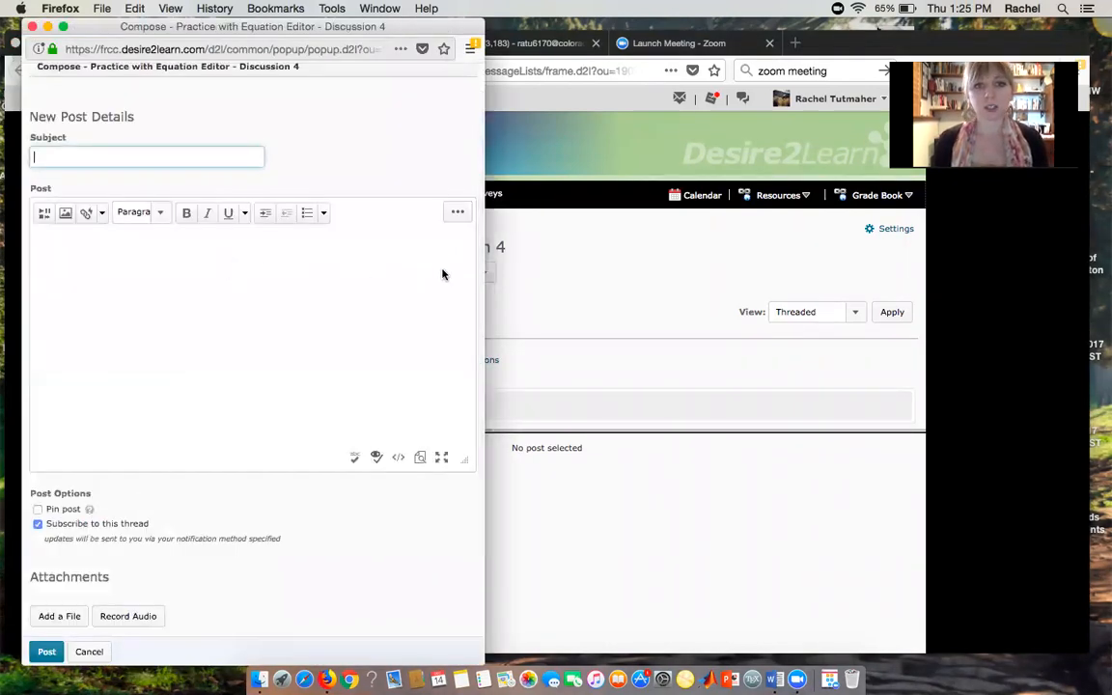
- Widen the compose window and enter a subject made of the poster's first name in the possessive followed by "Eq"
left_click_drag(483, 281, 837, 304)
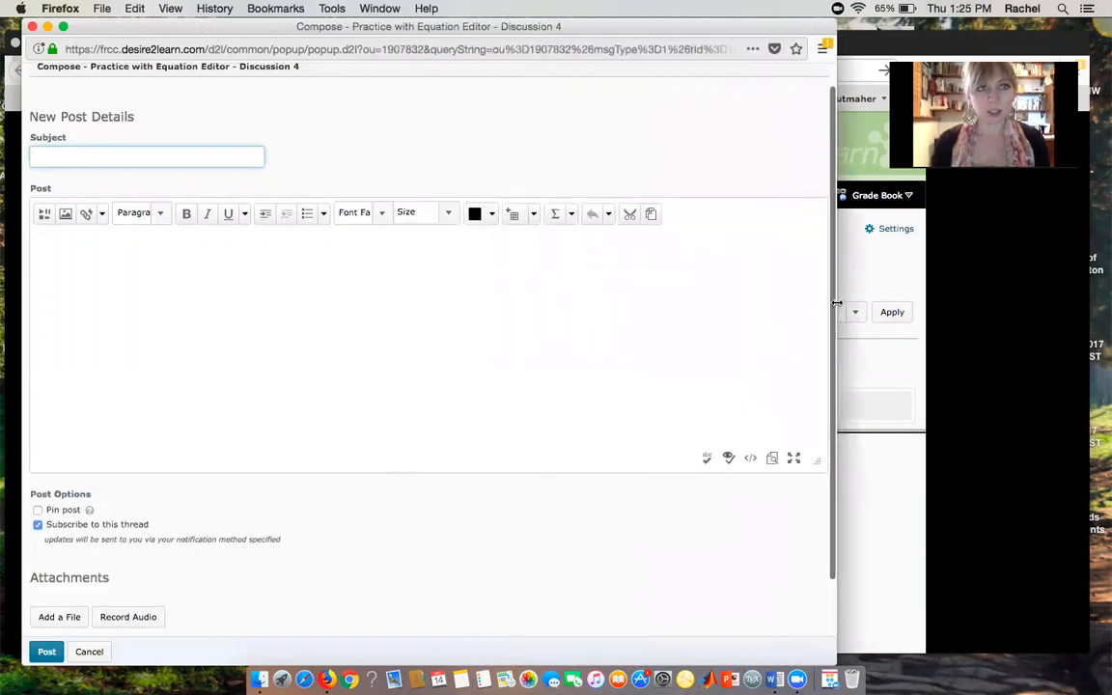
type("Rach")
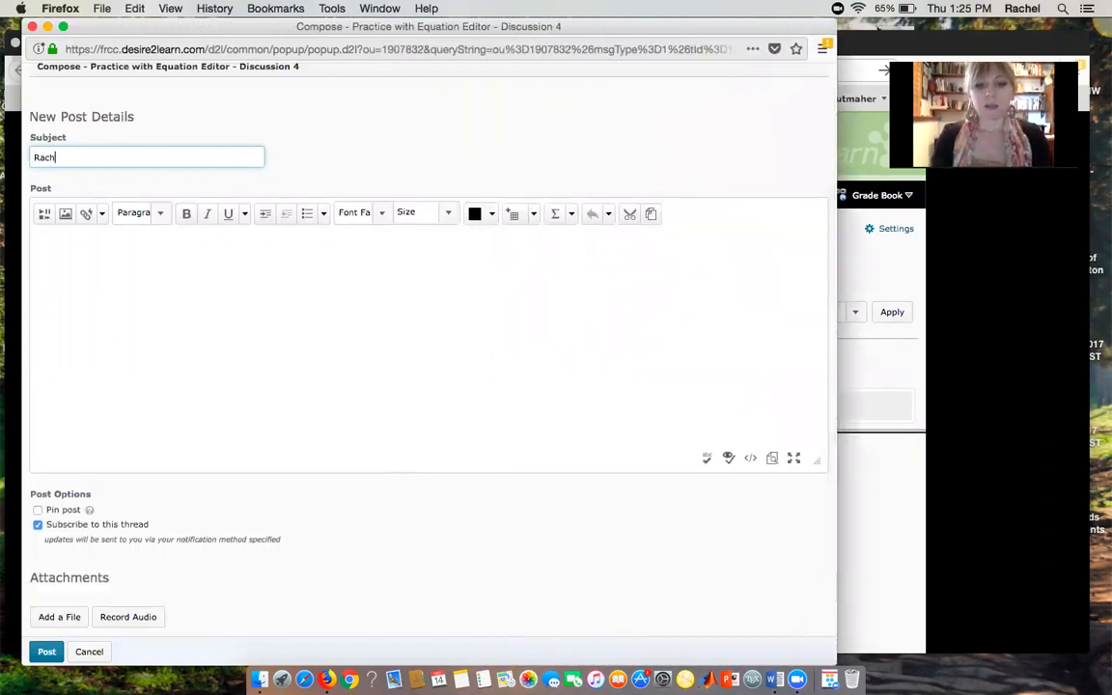
type("el's Eq")
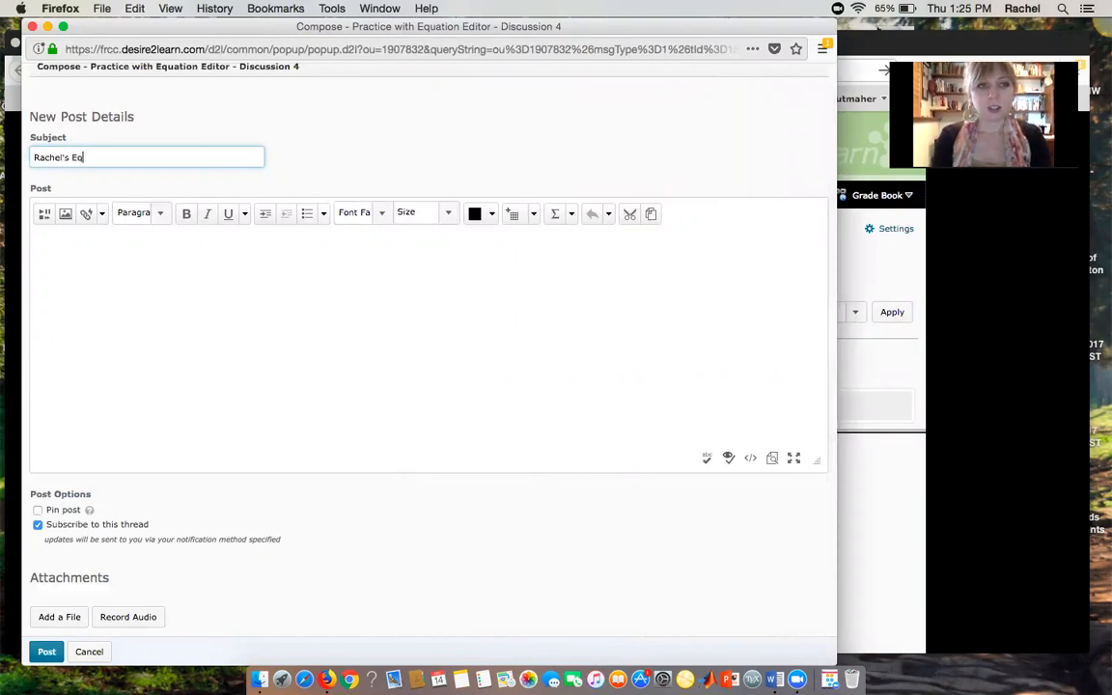
- Write the plain-text equation "f(x) = sin(x-pi/2)/(x^2-3)" in the post body and start a new line below it
left_click(87, 271)
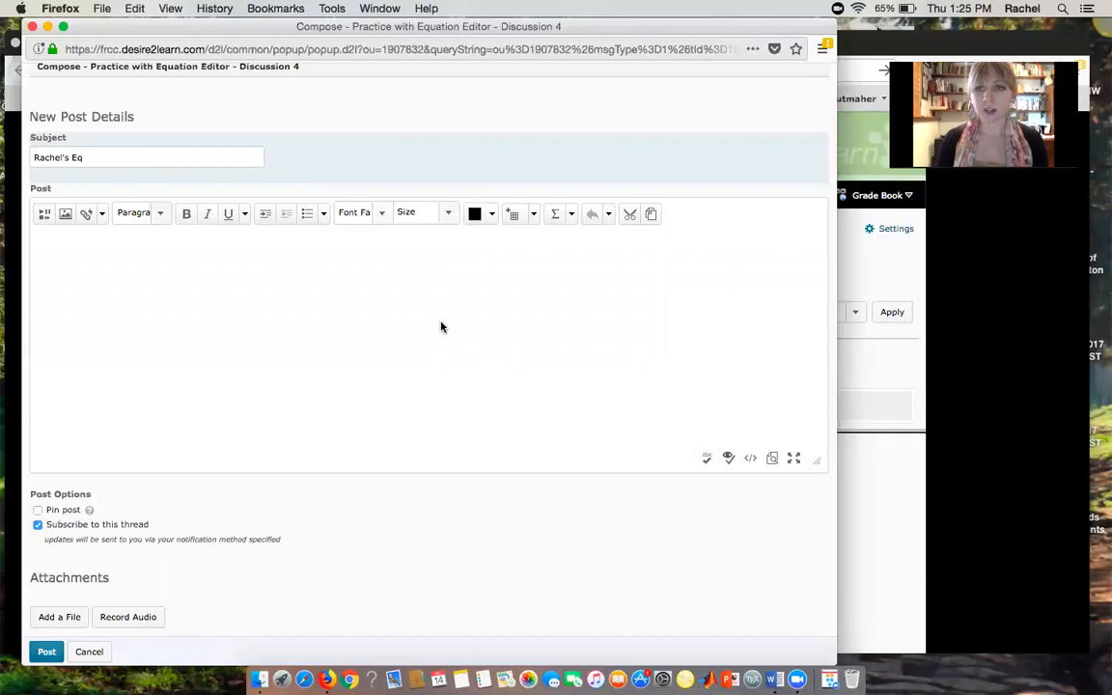
type("f(x) = sin(x-pi/2")
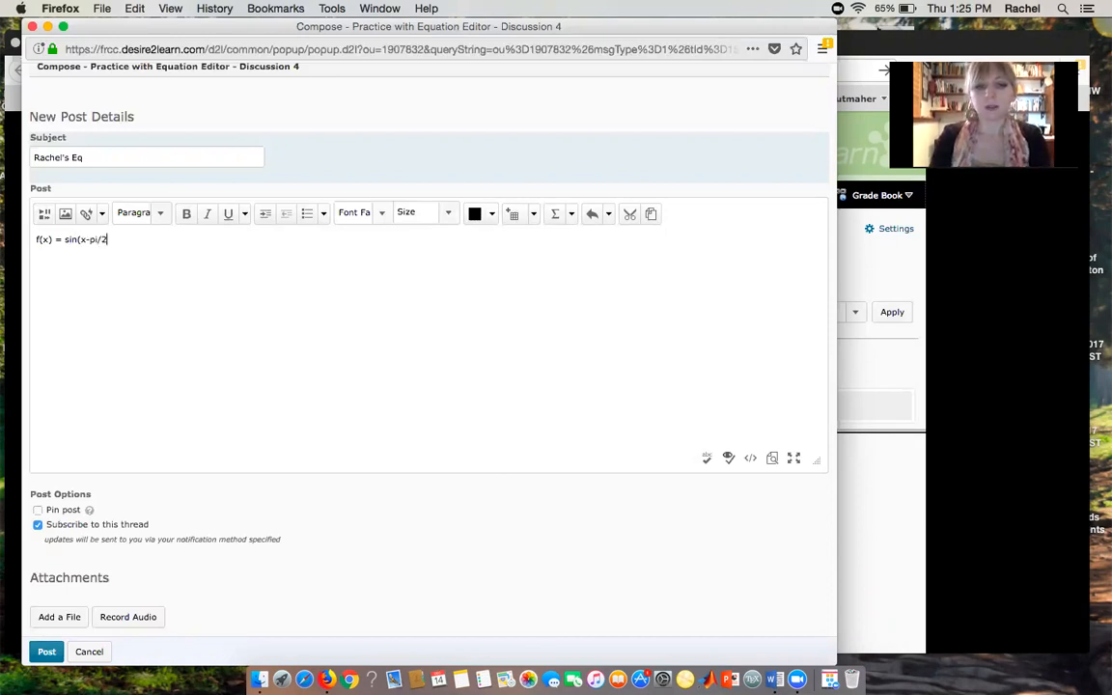
type(")/(x^2-3)")
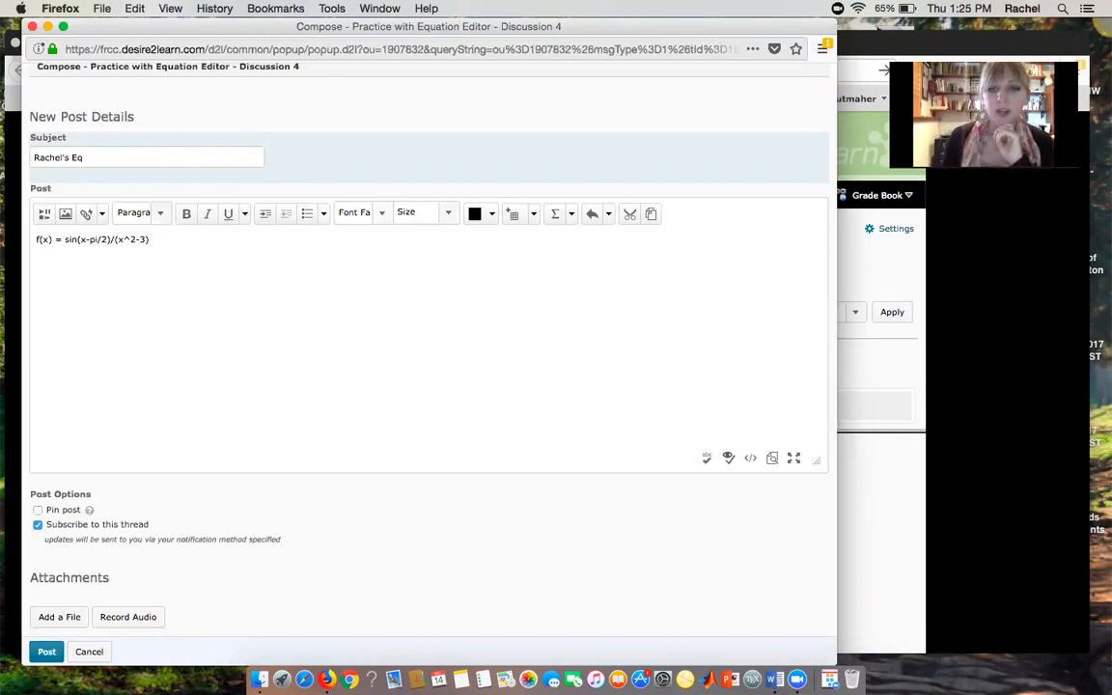
key("Return")
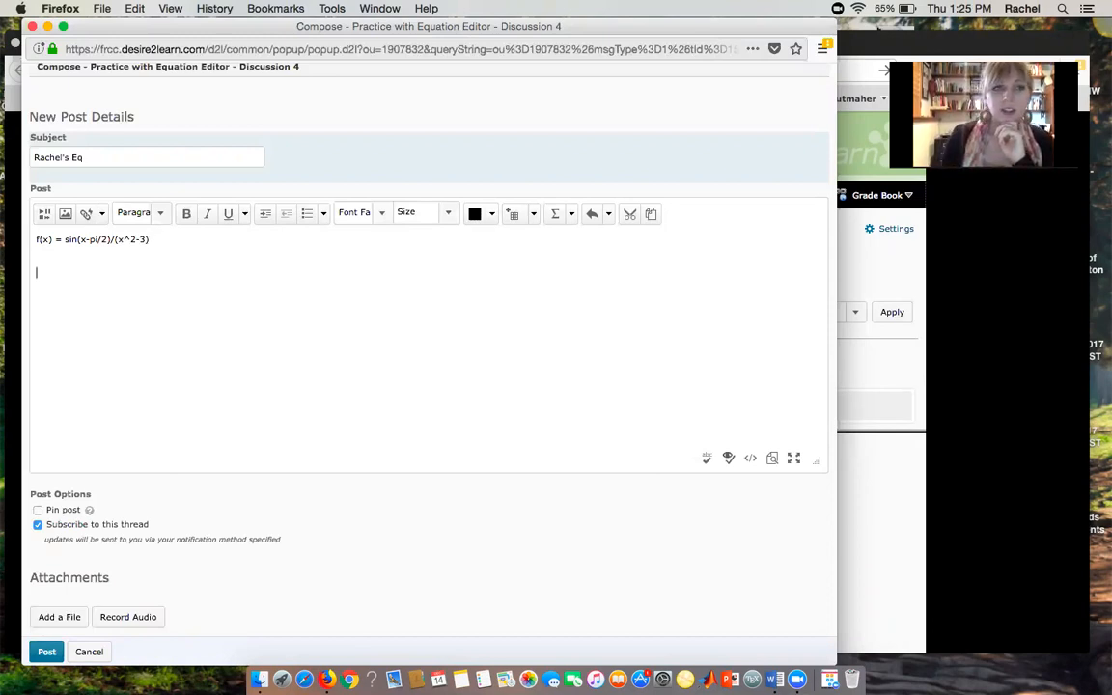
- Open the graphical equation editor for the post and begin the equation with "f(x) ="
left_click(572, 216)
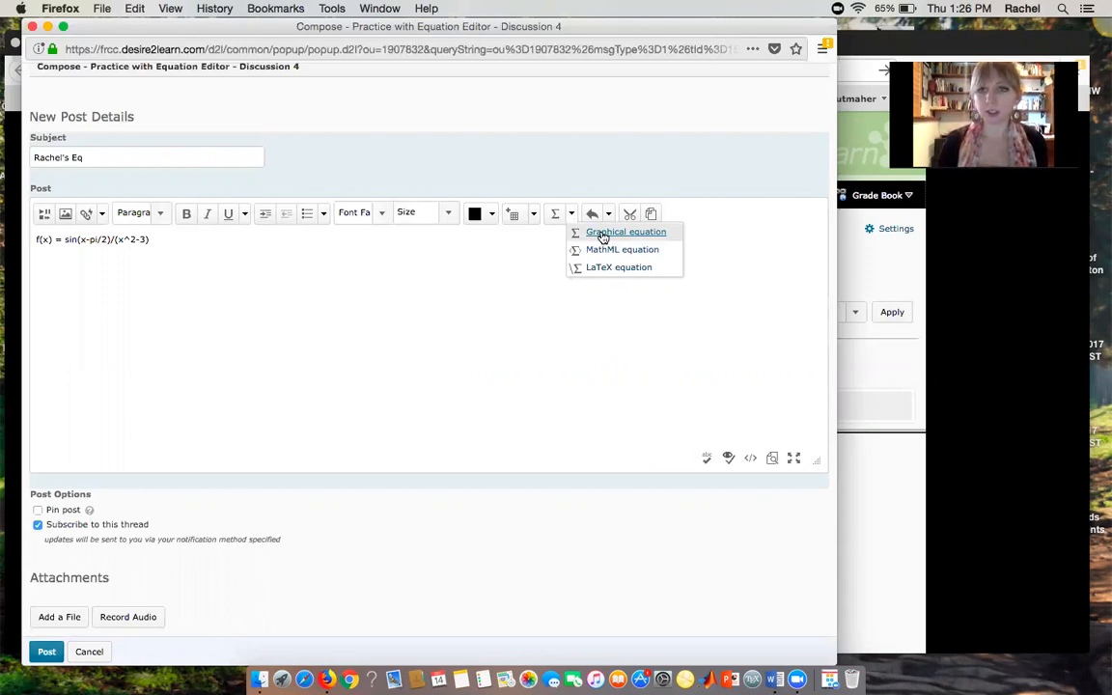
left_click(602, 234)
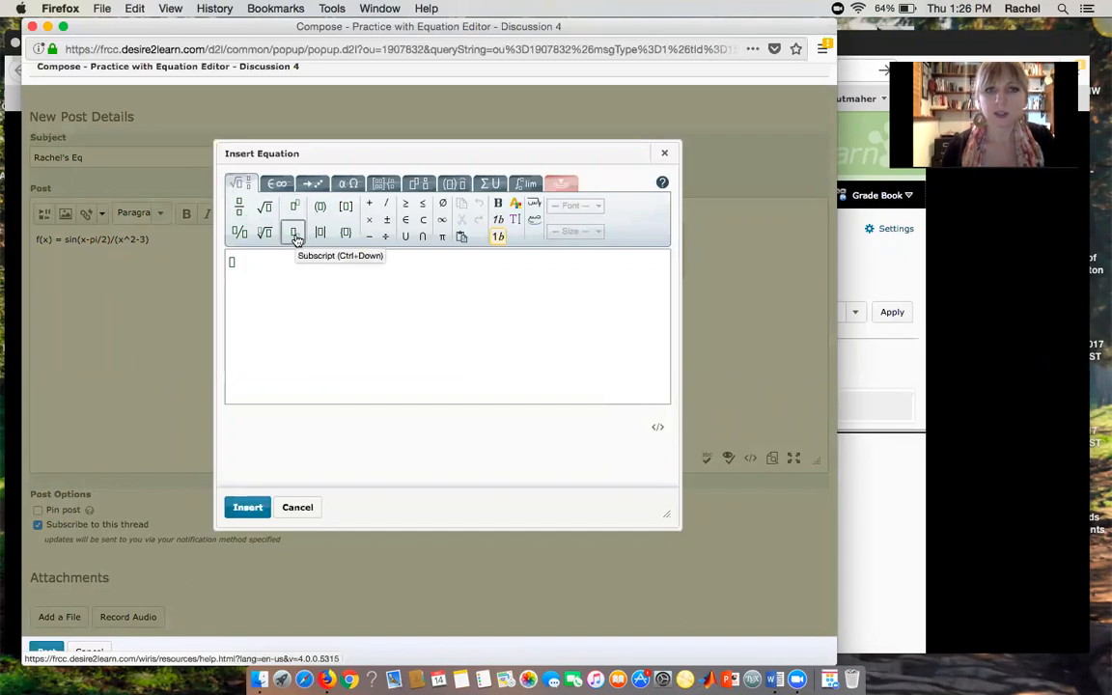
left_click(347, 185)
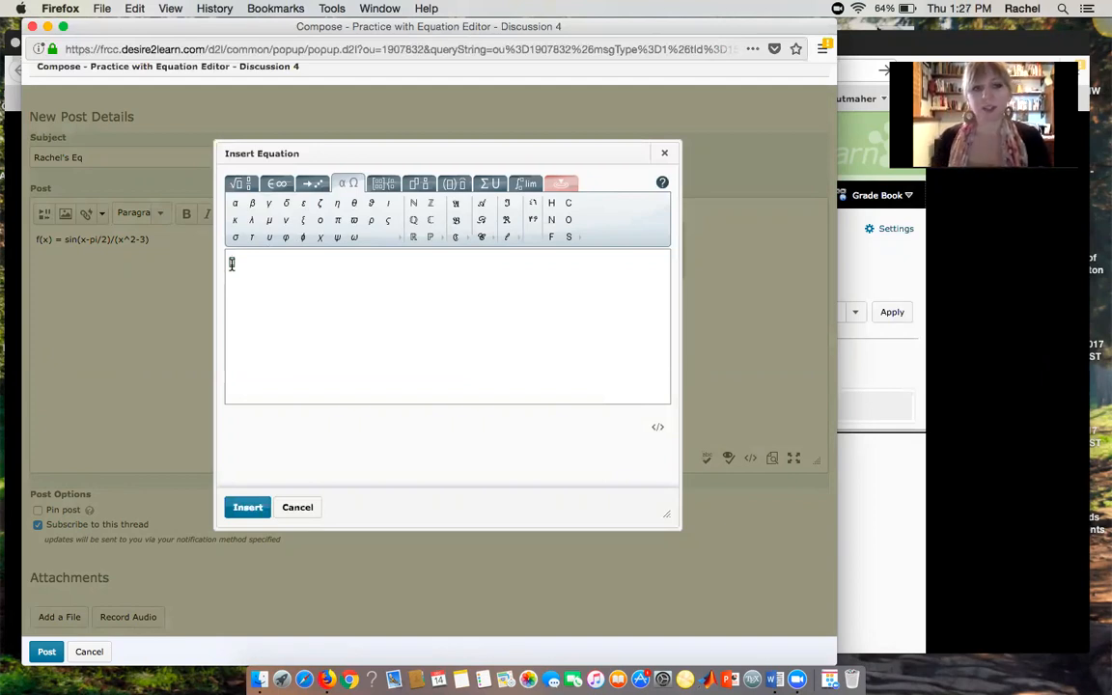
type("f(x) =")
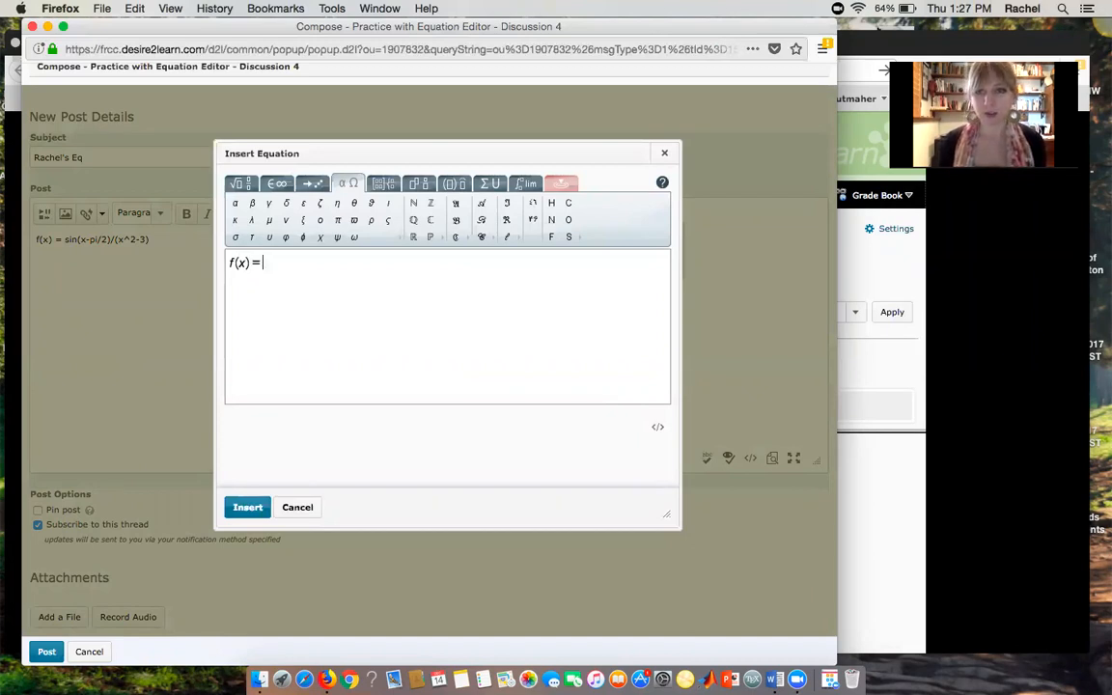
- Add a fraction after the equals sign with 3 as numerator and a square root as denominator
left_click(239, 186)
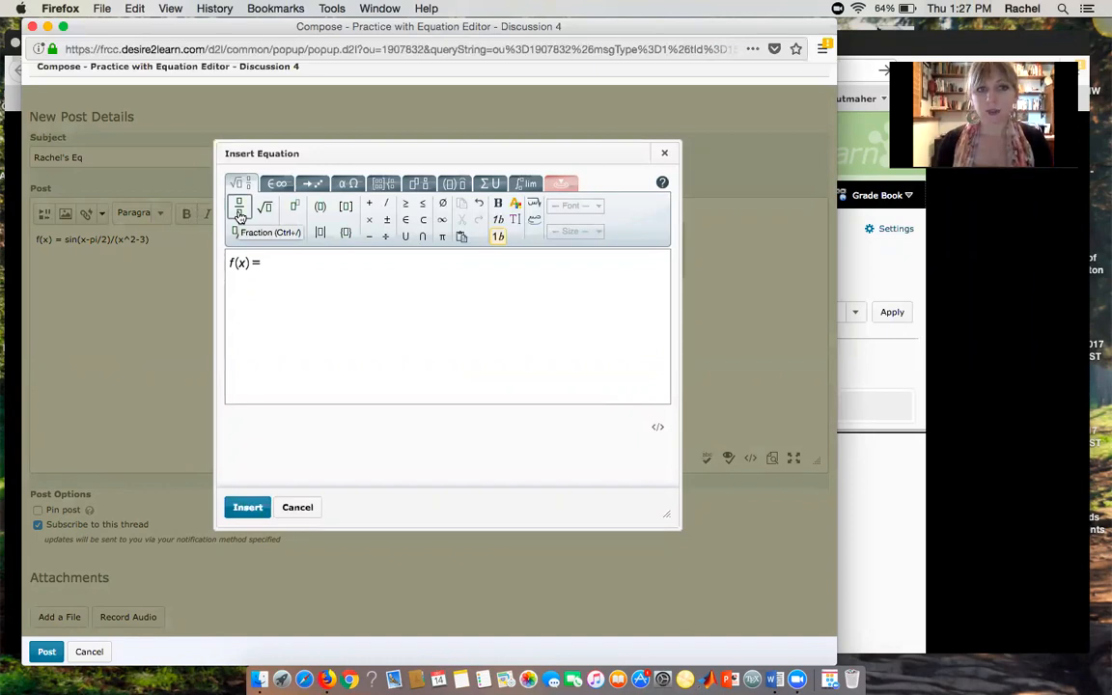
left_click(240, 209)
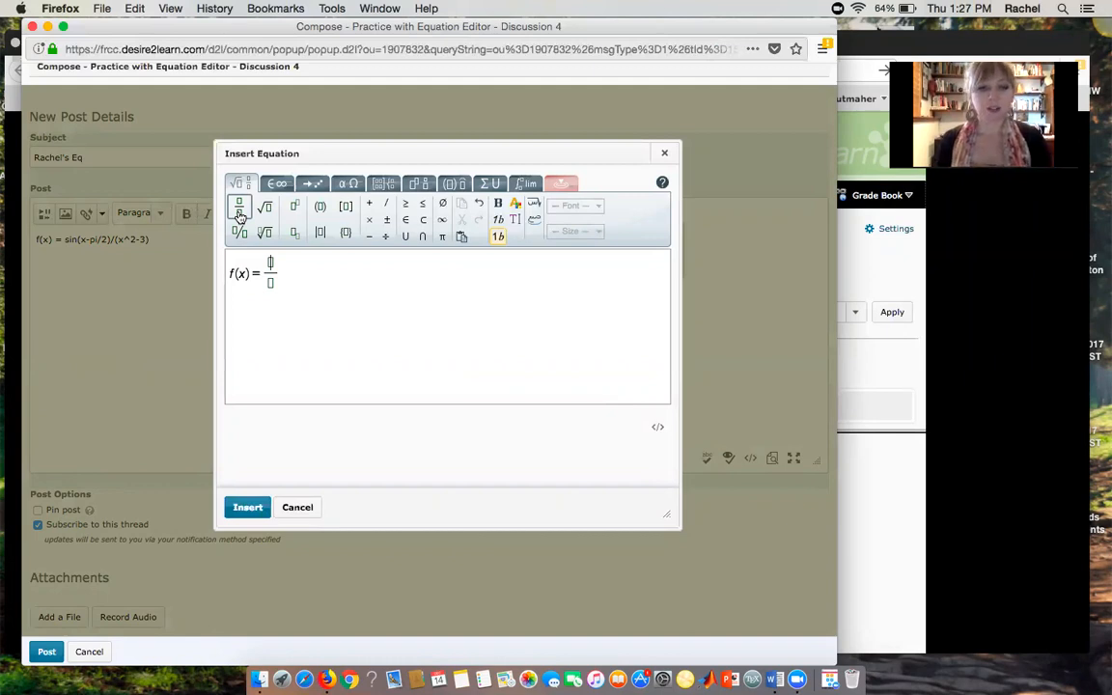
type("3")
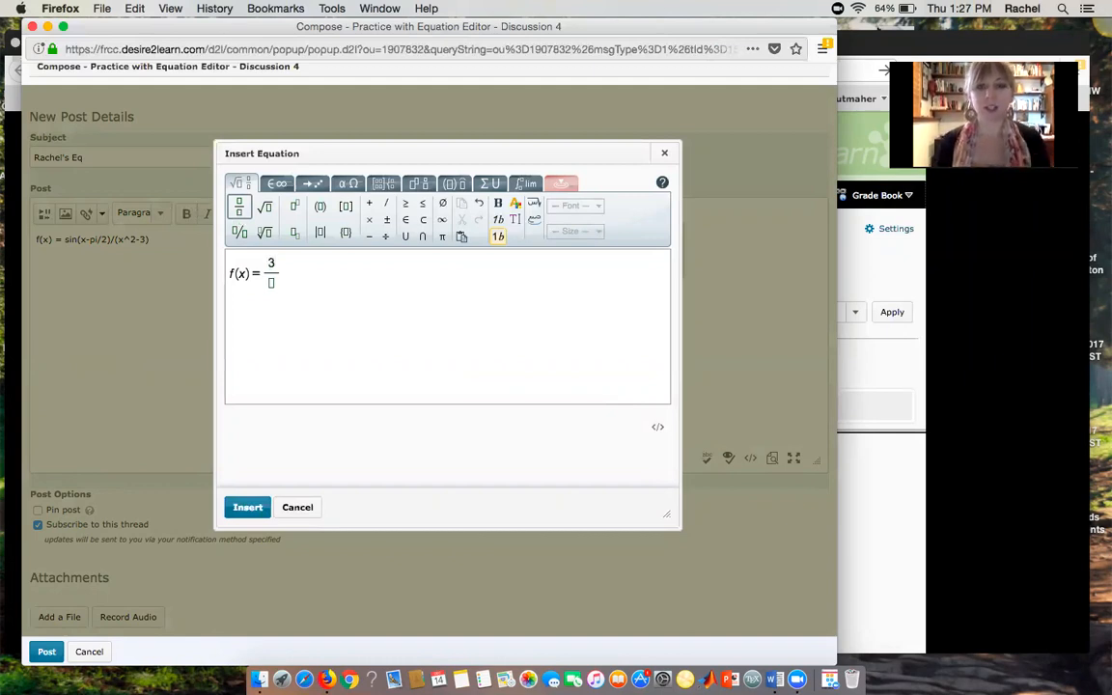
left_click(272, 284)
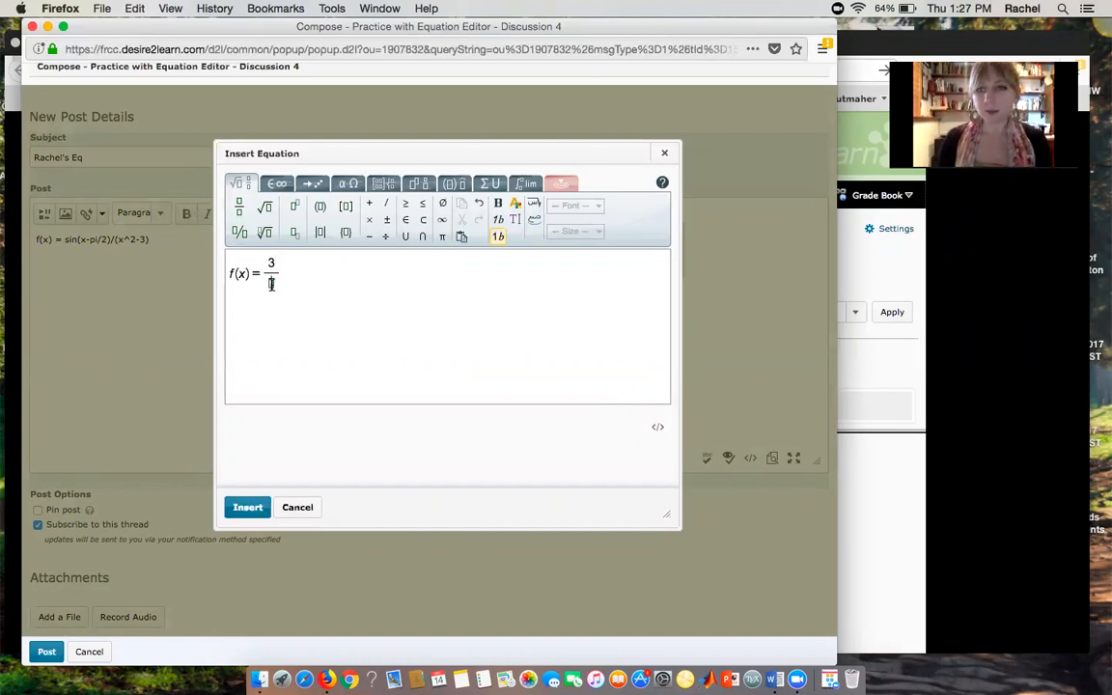
left_click(267, 208)
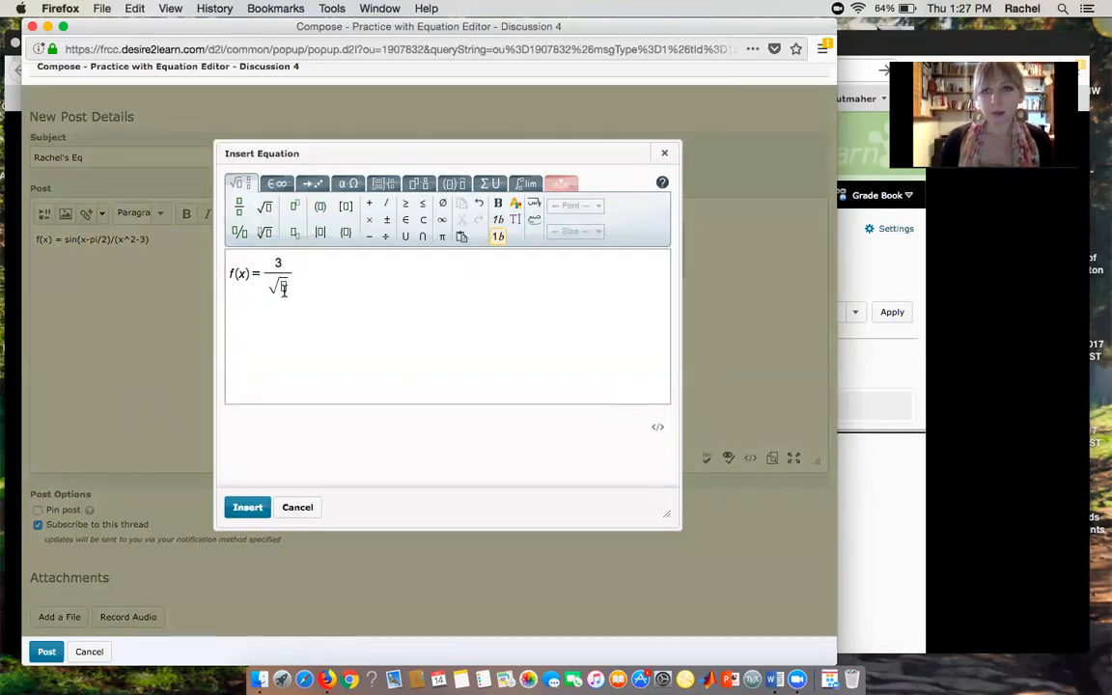
- Put the sine function under the square root with x to the power 2 as its argument
left_click(525, 183)
left_click(486, 208)
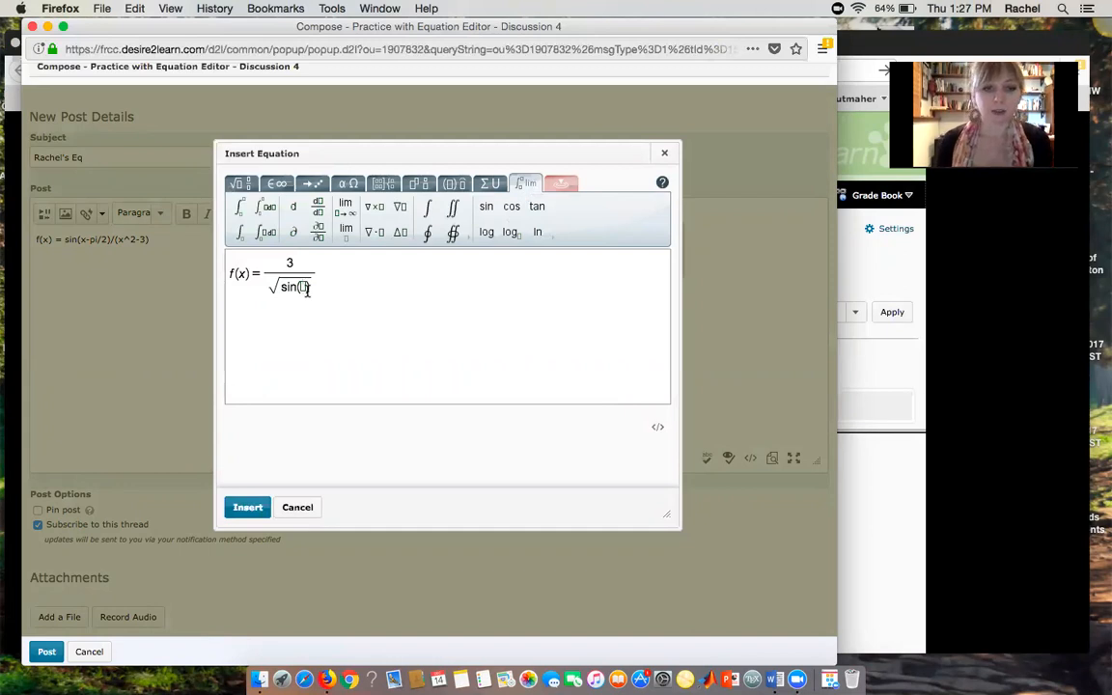
type("x")
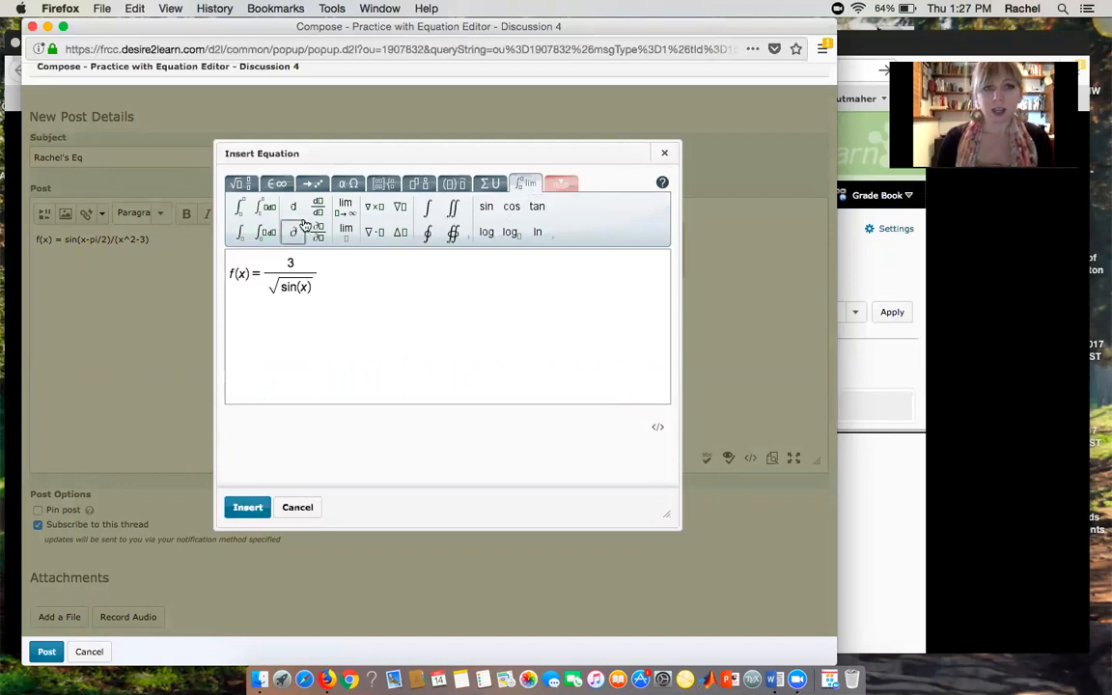
left_click(421, 187)
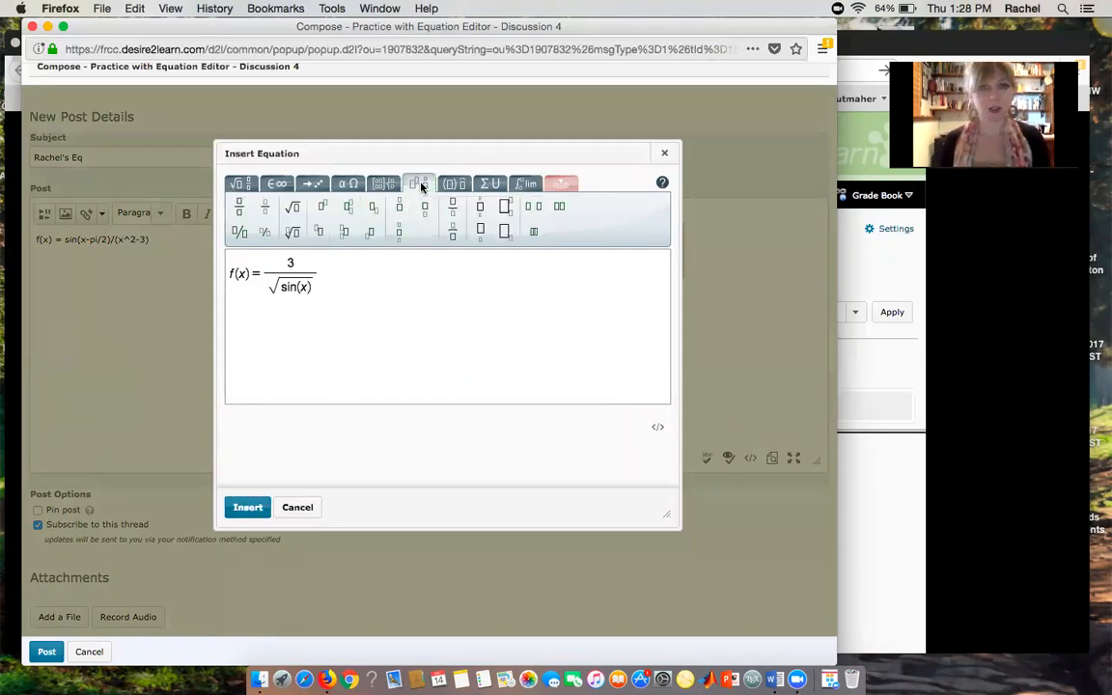
left_click(324, 207)
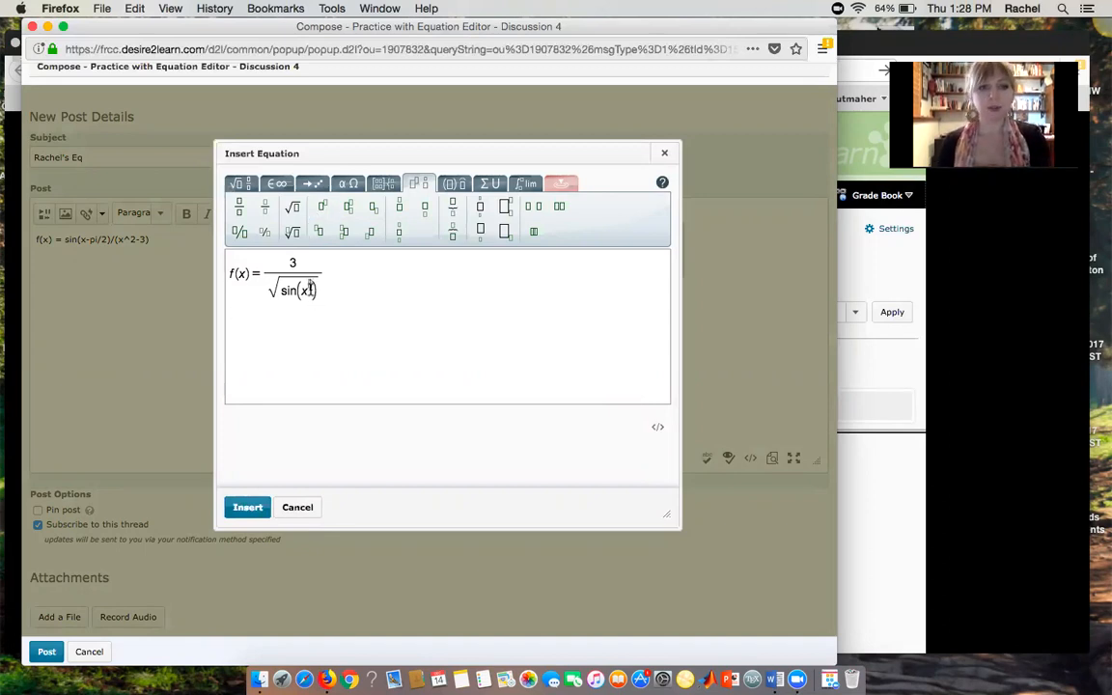
type("2")
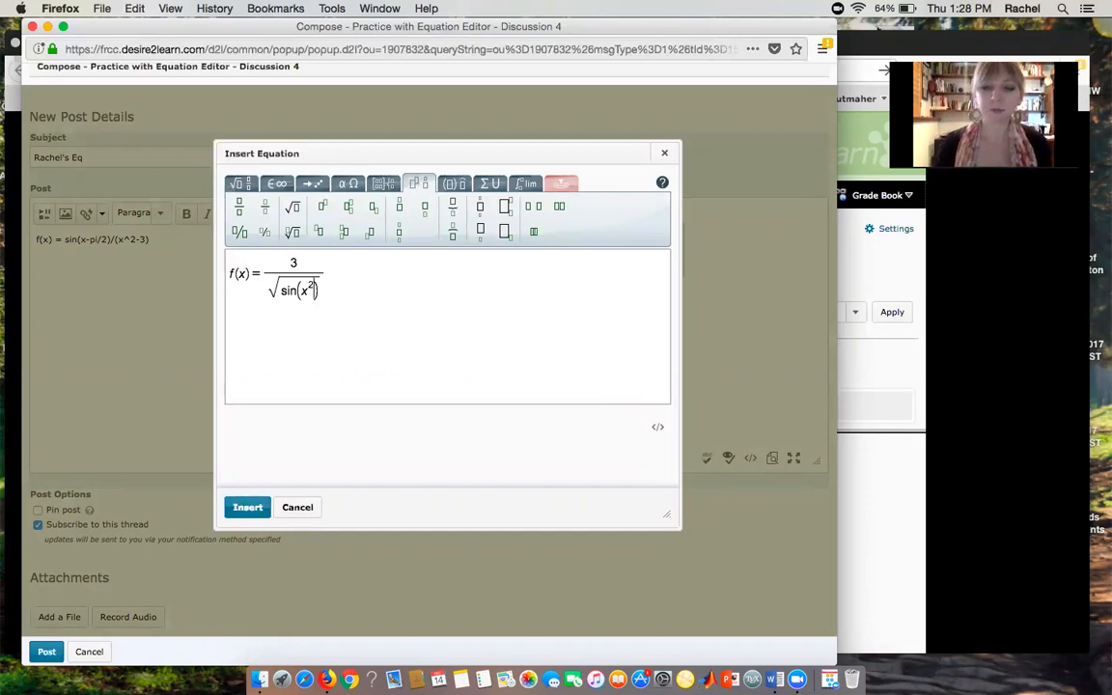
- Subtract a small fraction π/3 from x² inside the sine's parentheses
type("-")
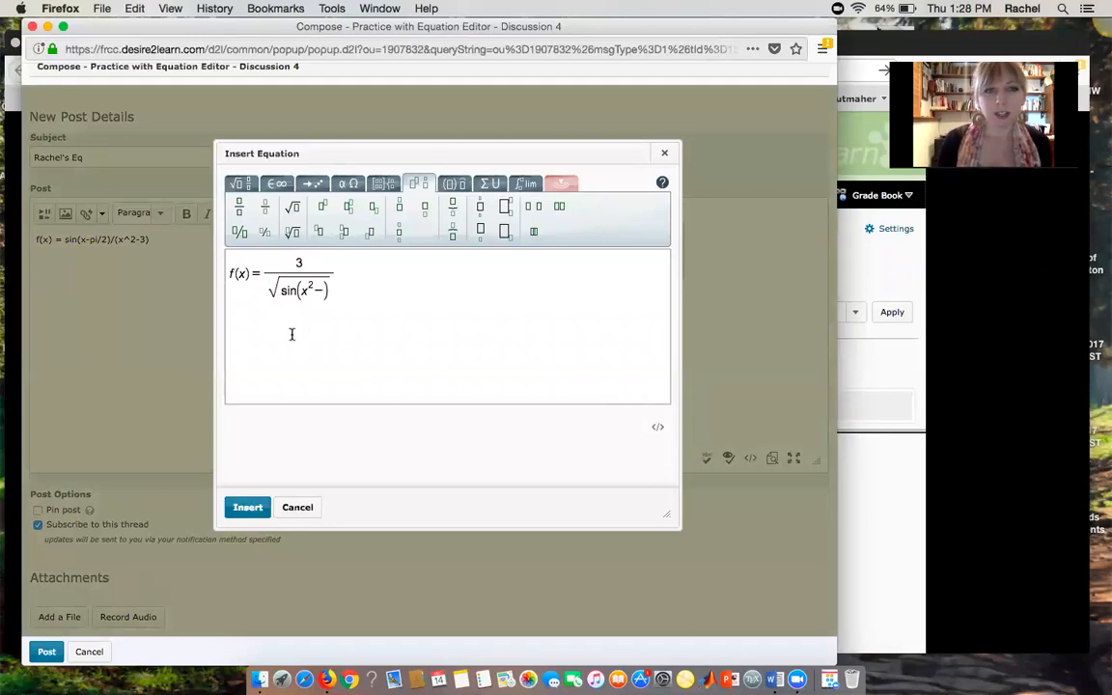
left_click(263, 214)
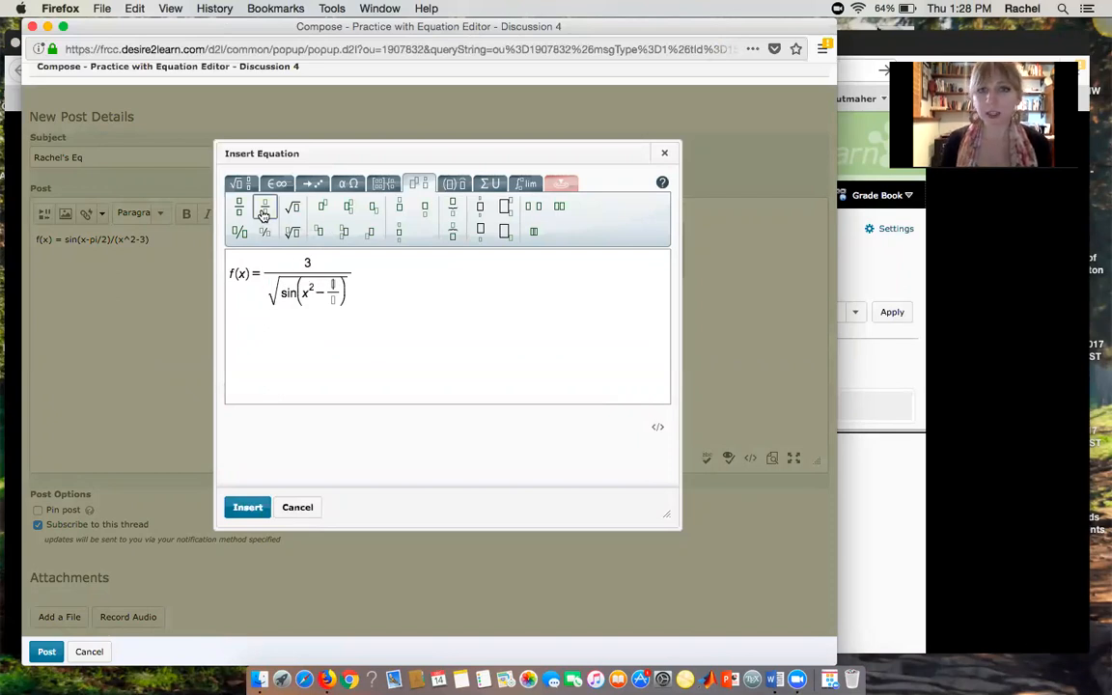
left_click(348, 184)
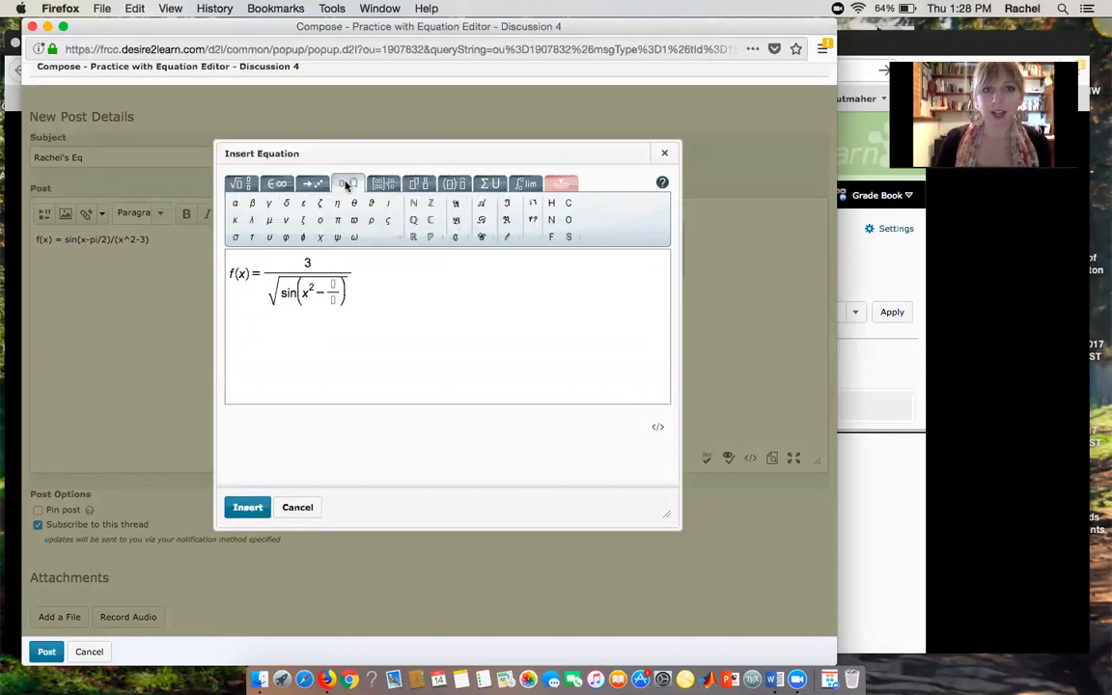
left_click(337, 221)
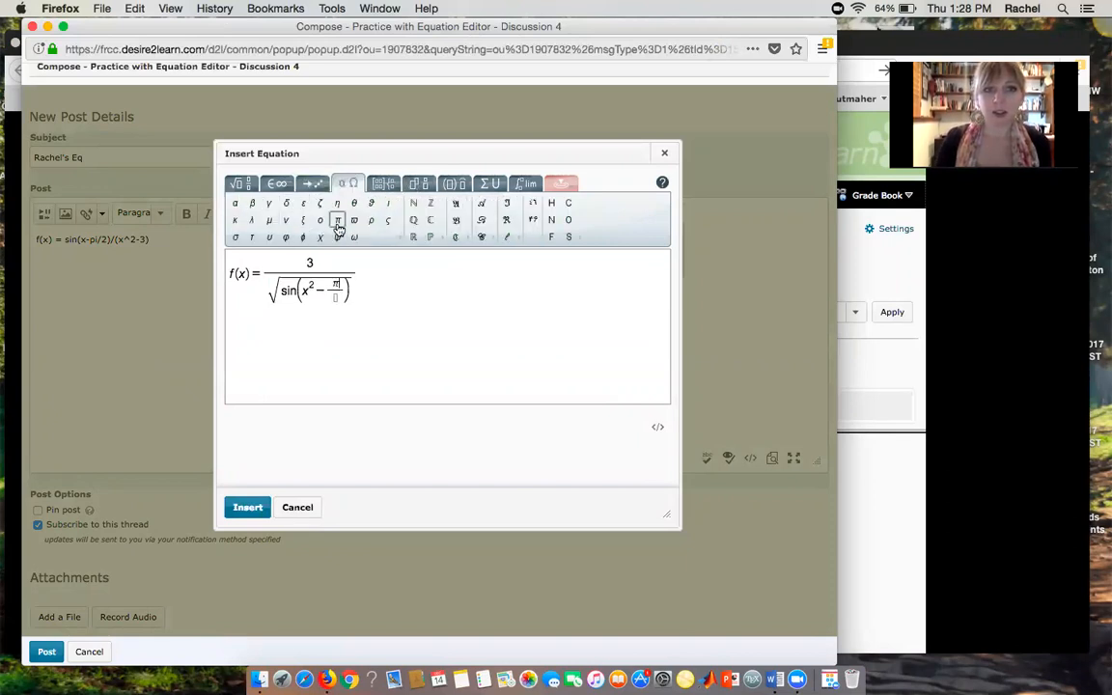
left_click(335, 298)
type("3")
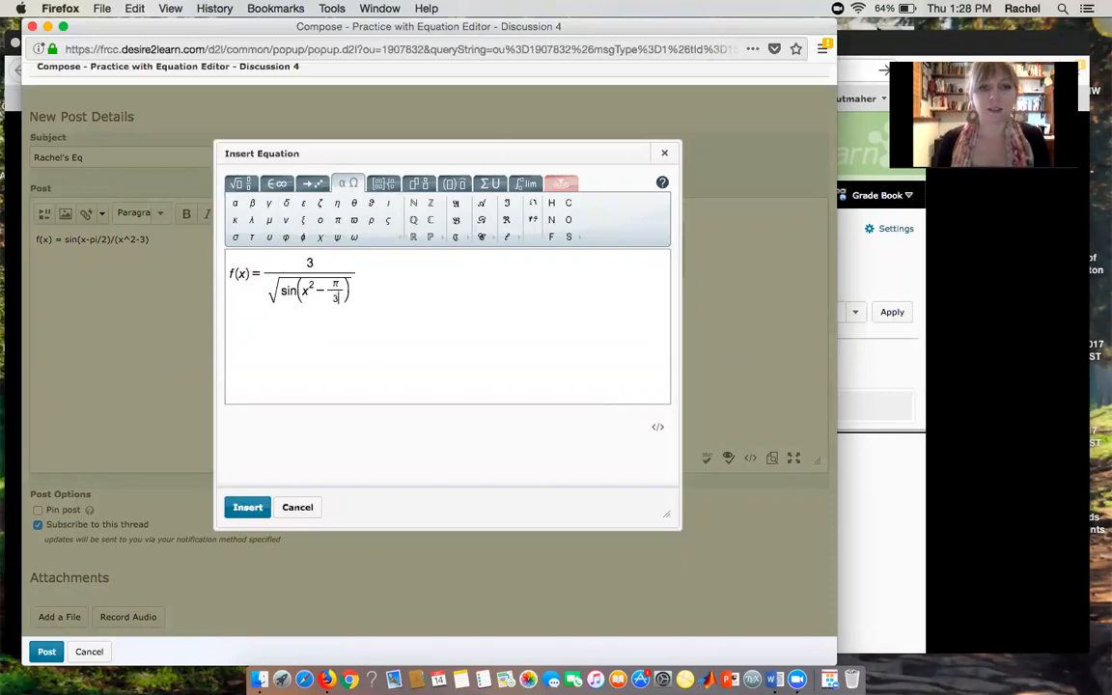
- Add the term (x⁵ − 7) after the fraction with a plus sign, entering 5 as a superscript
left_click(376, 273)
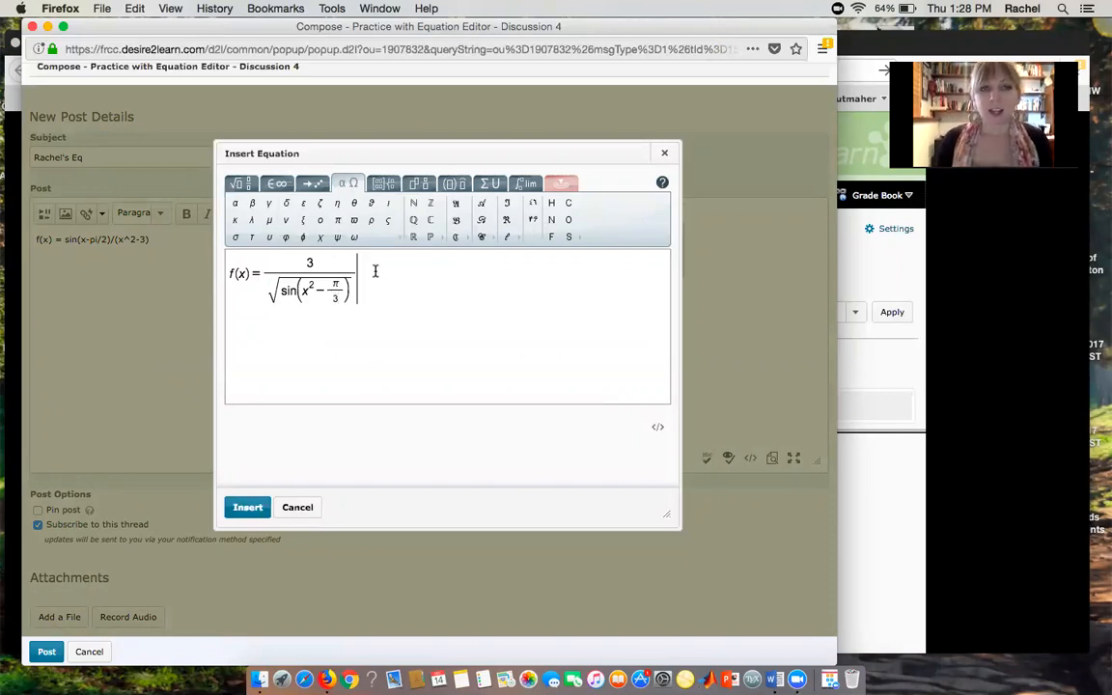
type("+")
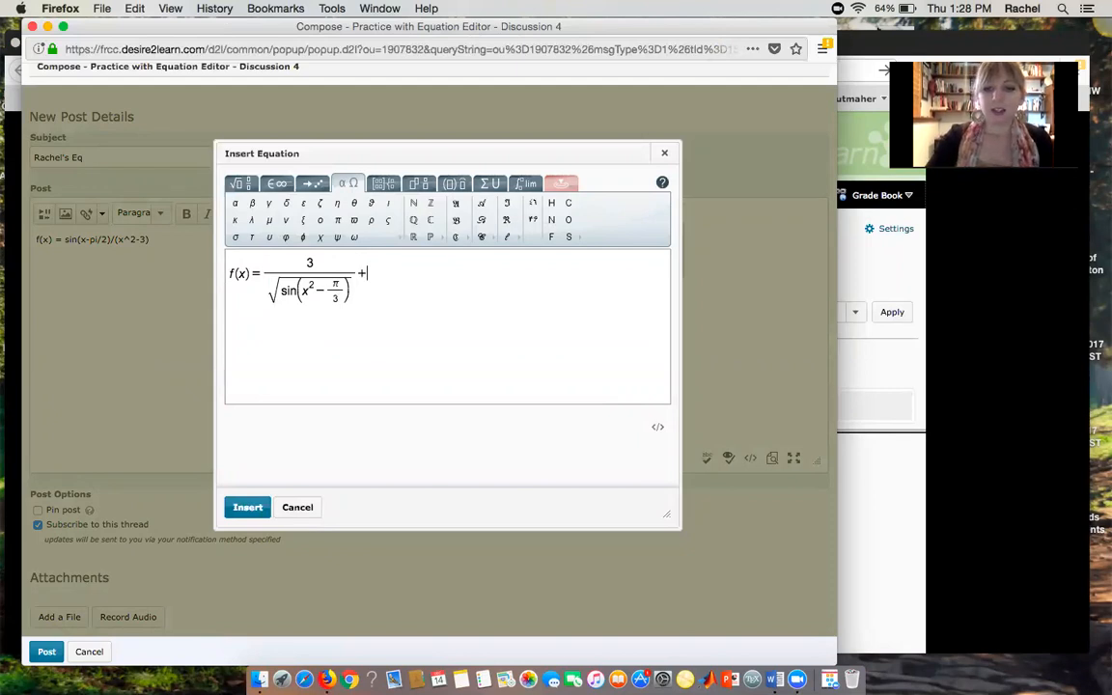
type("(")
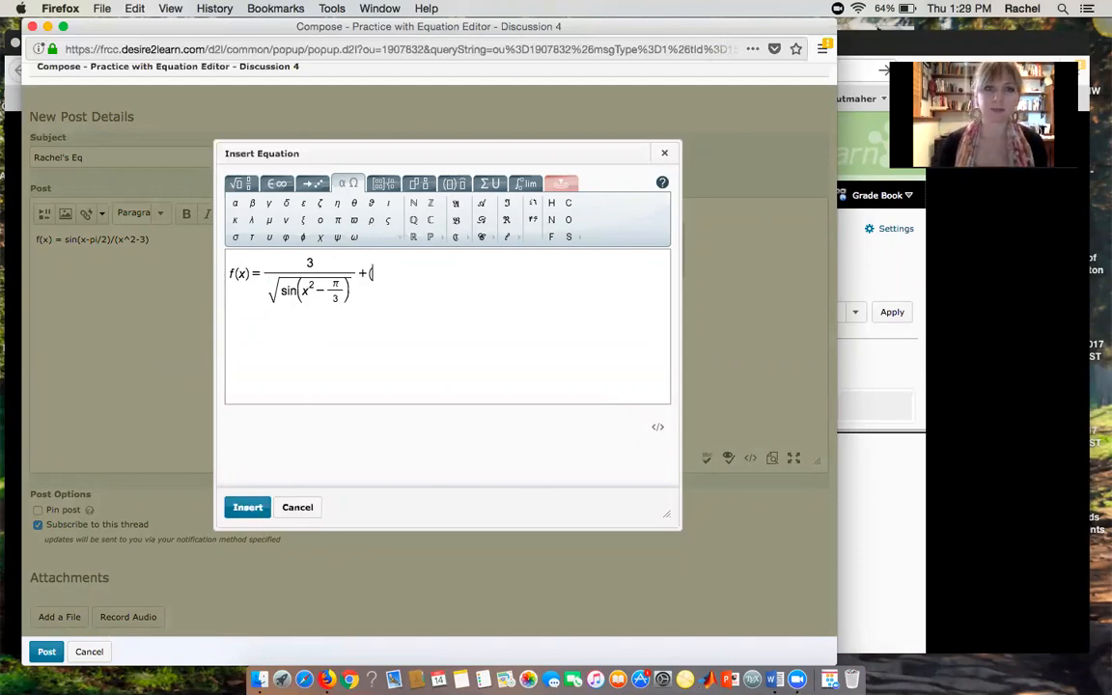
type("x")
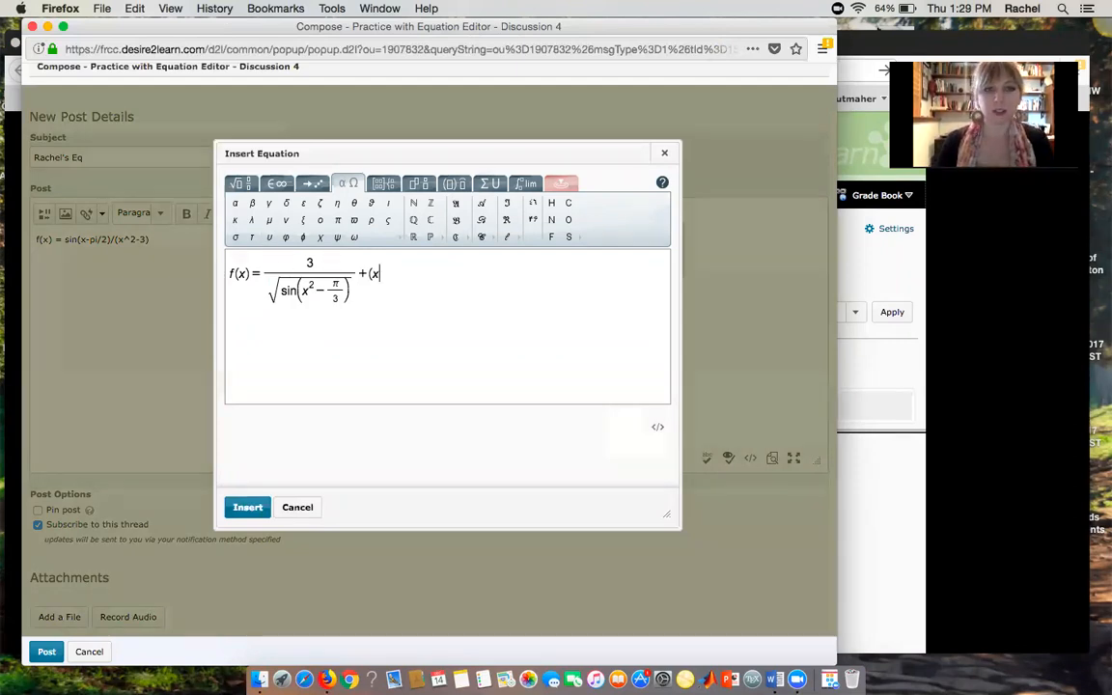
left_click(241, 185)
left_click(295, 208)
type("5")
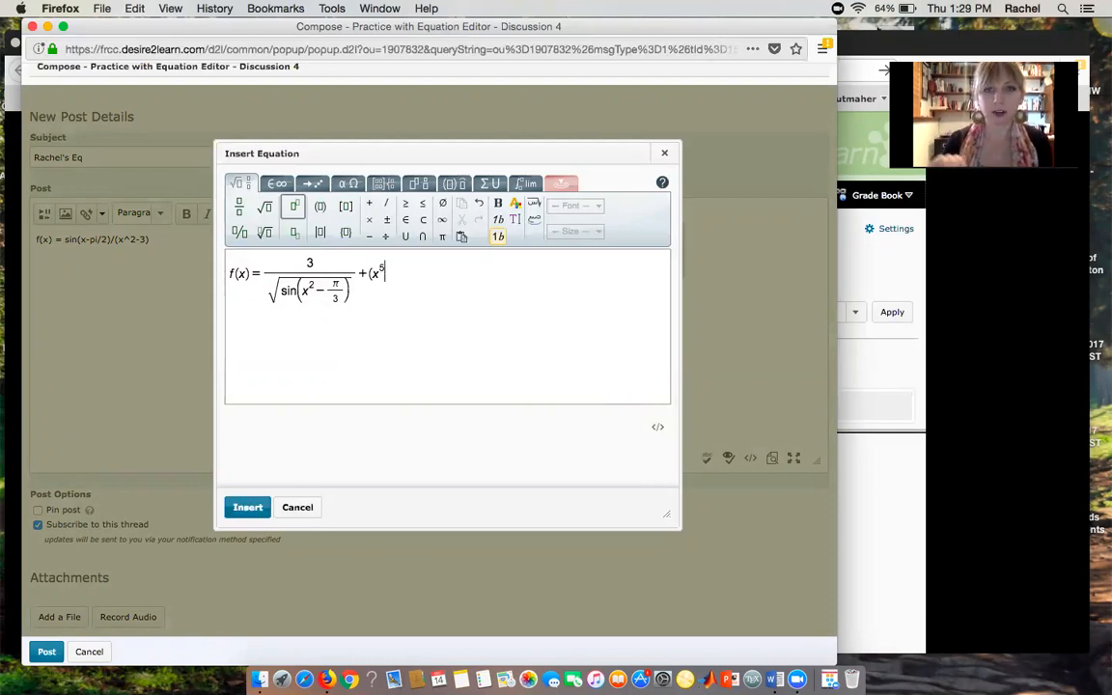
key("Right")
type("-7)")
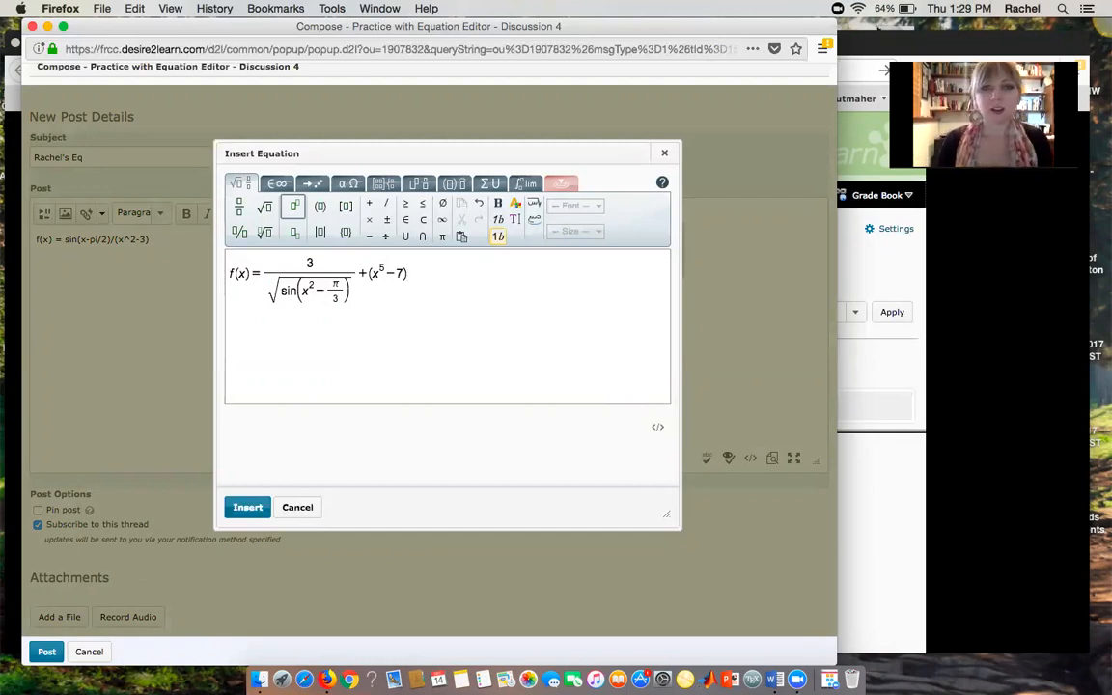
- Append a base-7 logarithm of 23 after the parenthesised term and insert the finished equation into the post
left_click(522, 182)
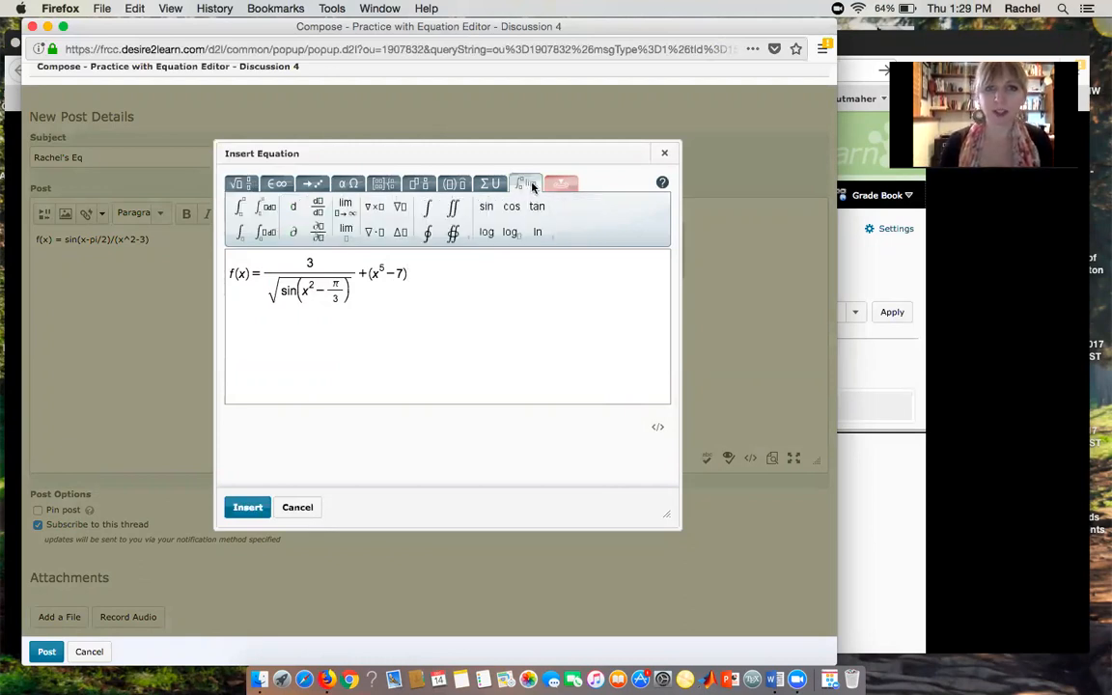
left_click(513, 237)
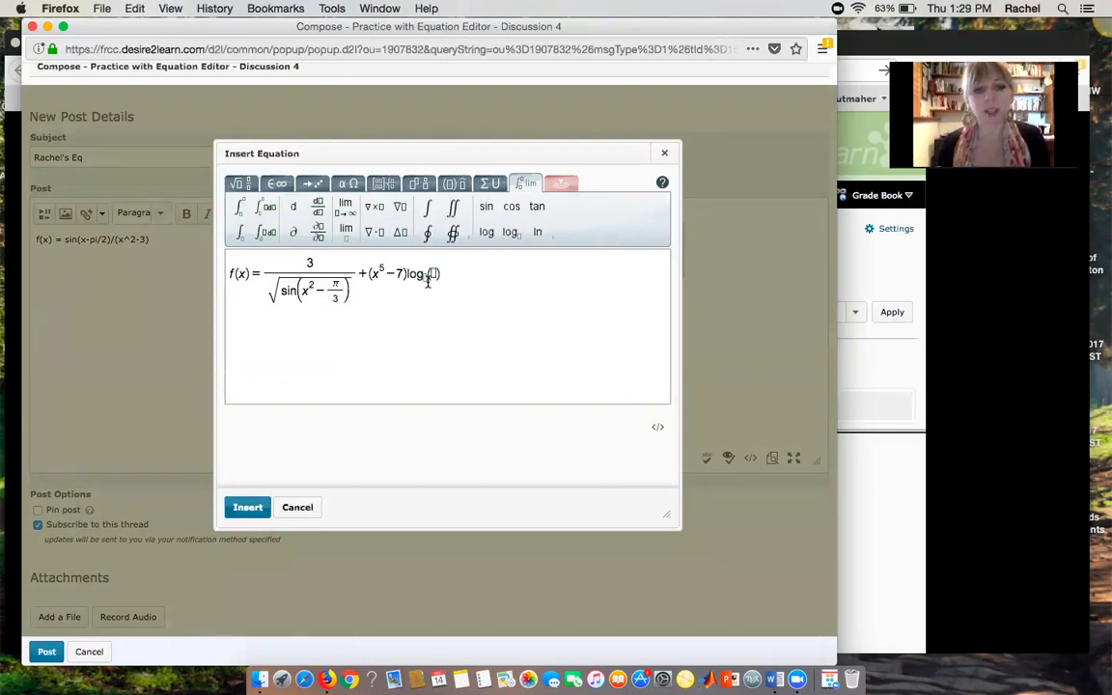
type("7")
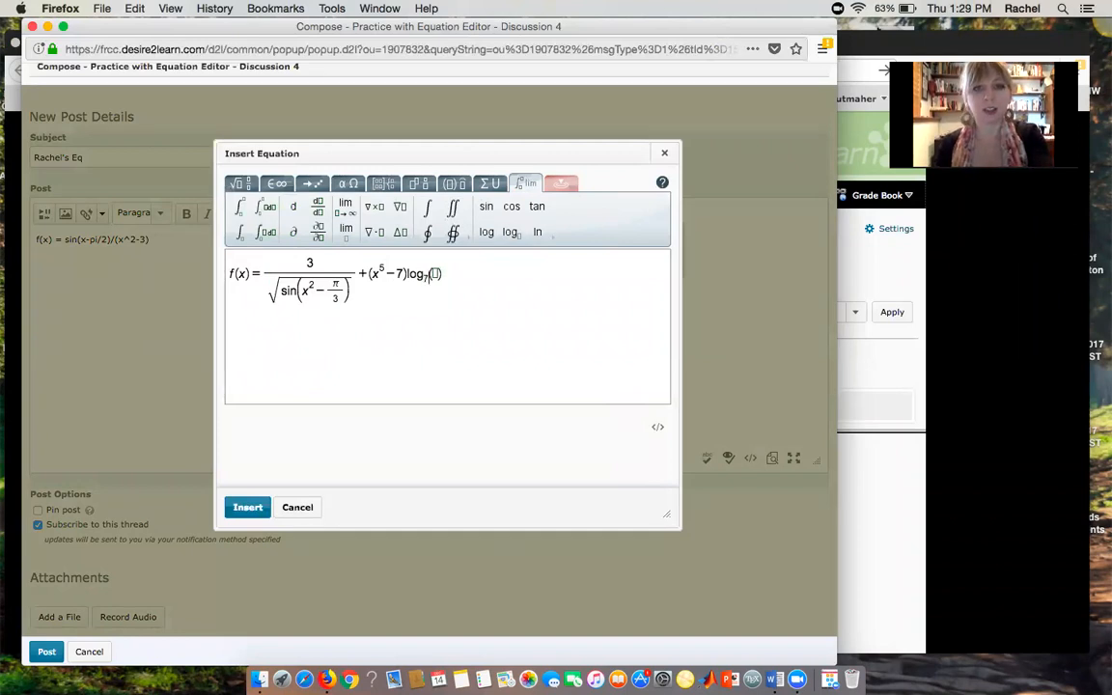
left_click(435, 274)
type("23")
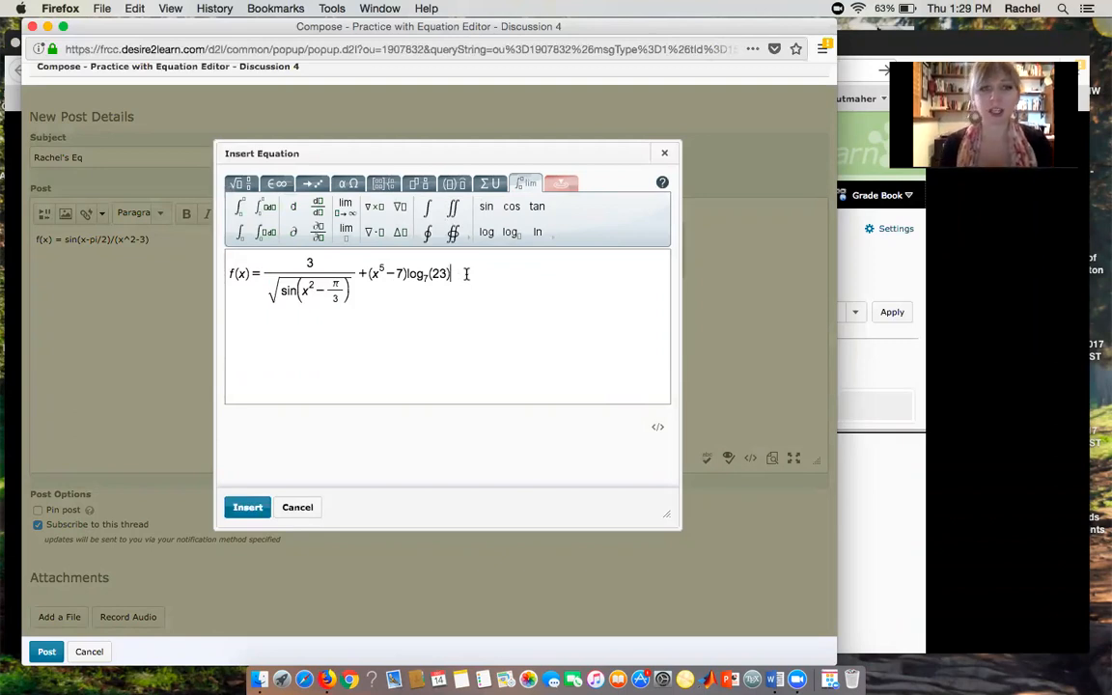
left_click(248, 508)
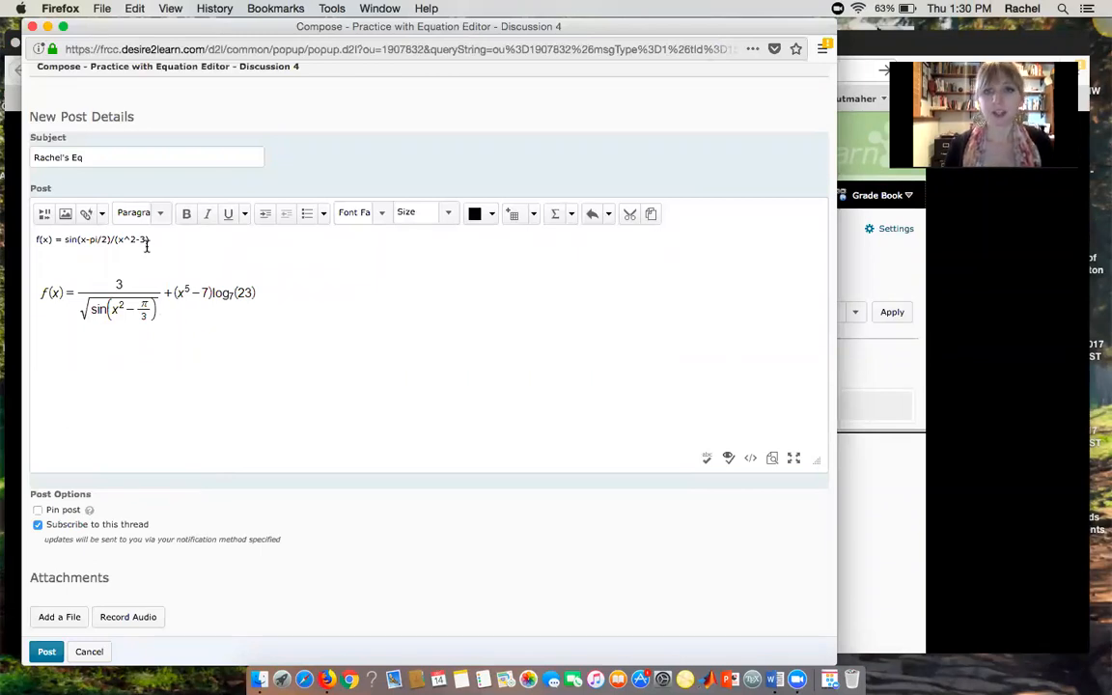
left_click(570, 214)
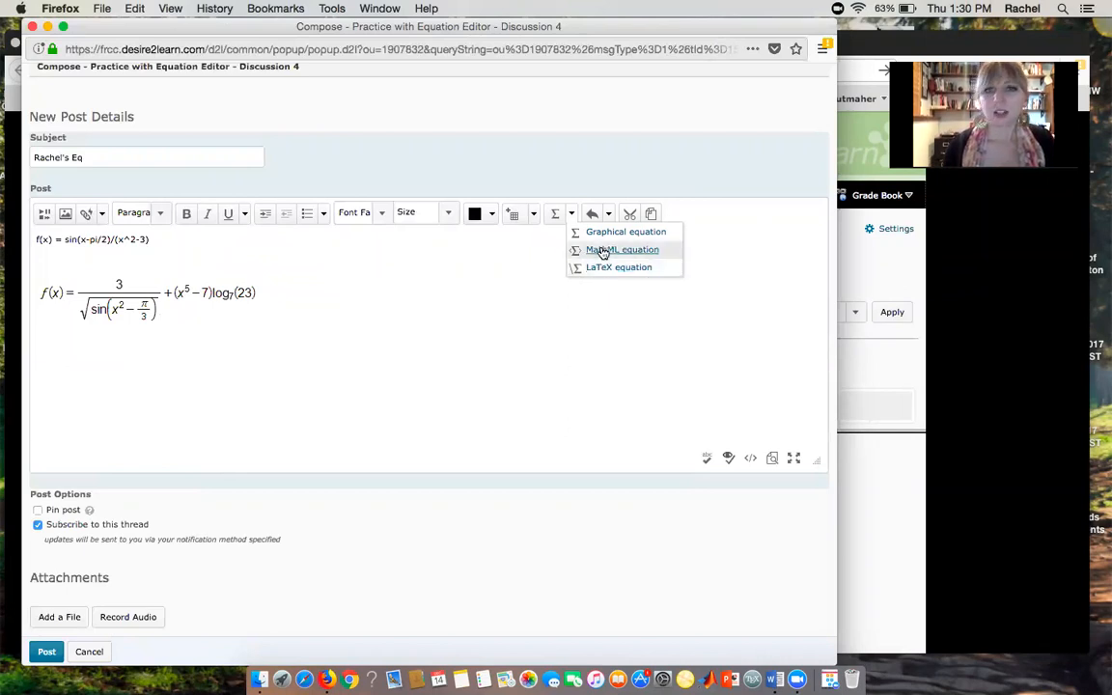
left_click(529, 250)
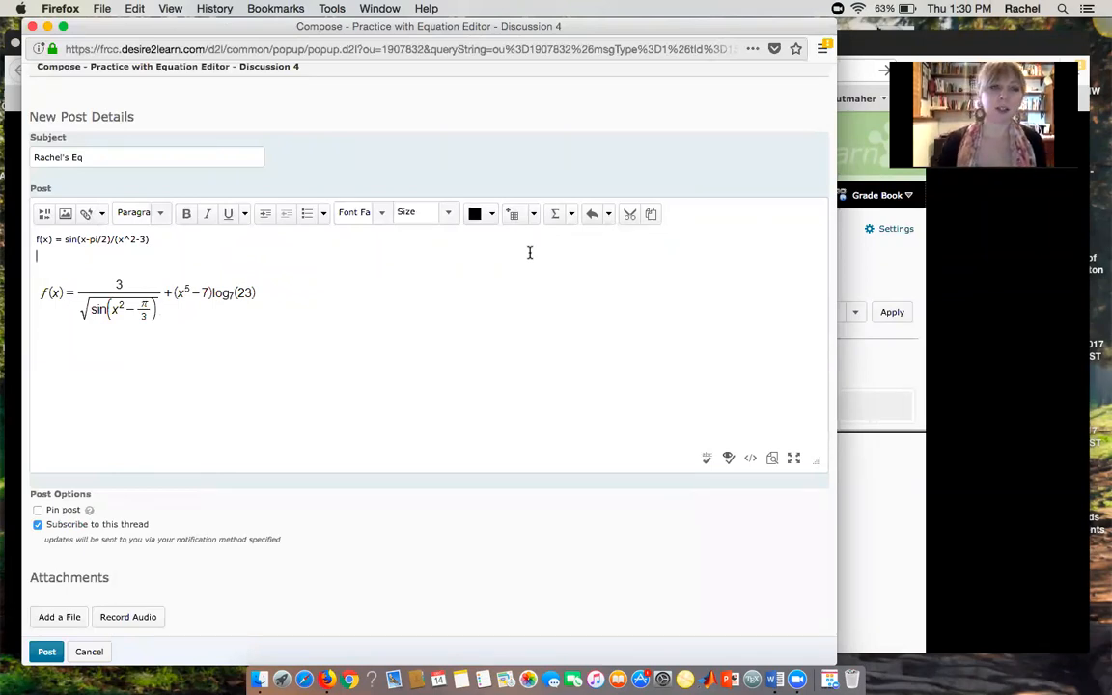
scroll(285, 322, "down", 1)
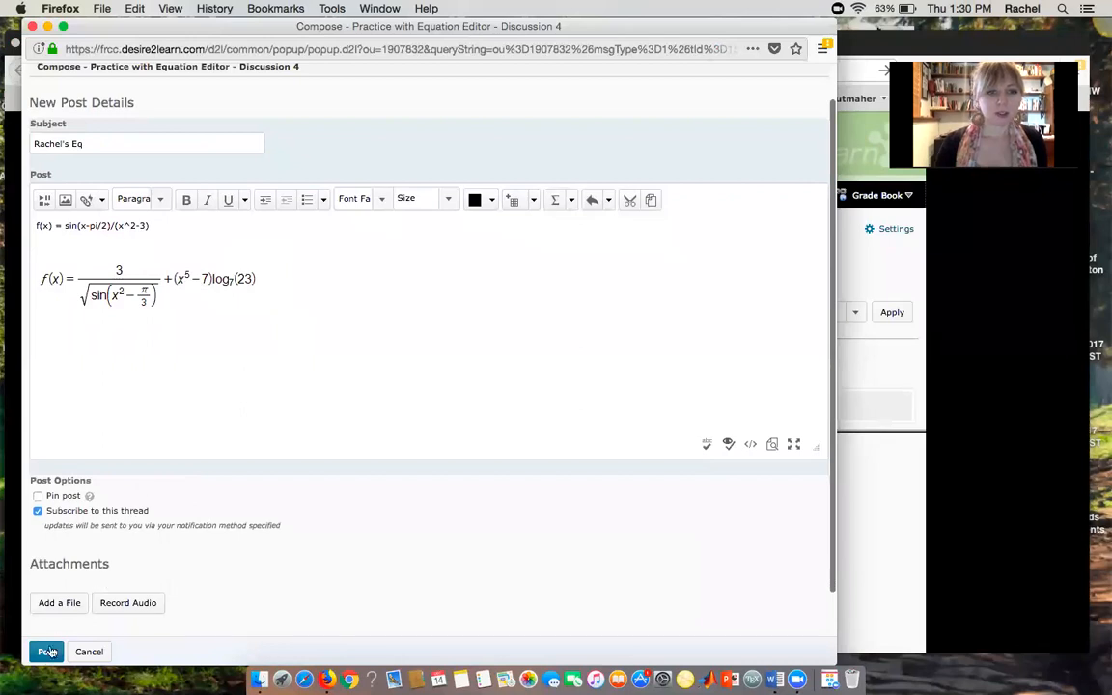